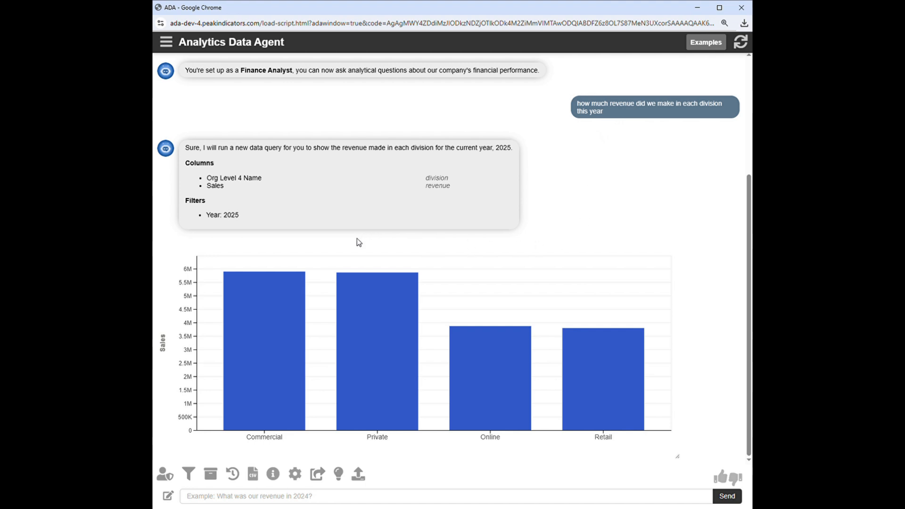
Step: Ask the data agent "show me a revenue projection for each division in 2026"
{"action": "mouse_move", "coordinate": [272, 305]}
{"action": "type", "text": "show me a "}
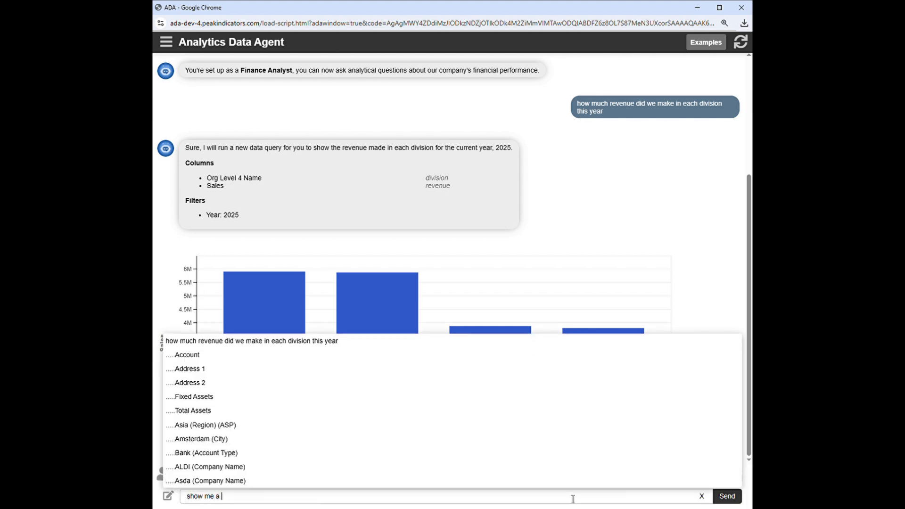
{"action": "type", "text": "revenue projection "}
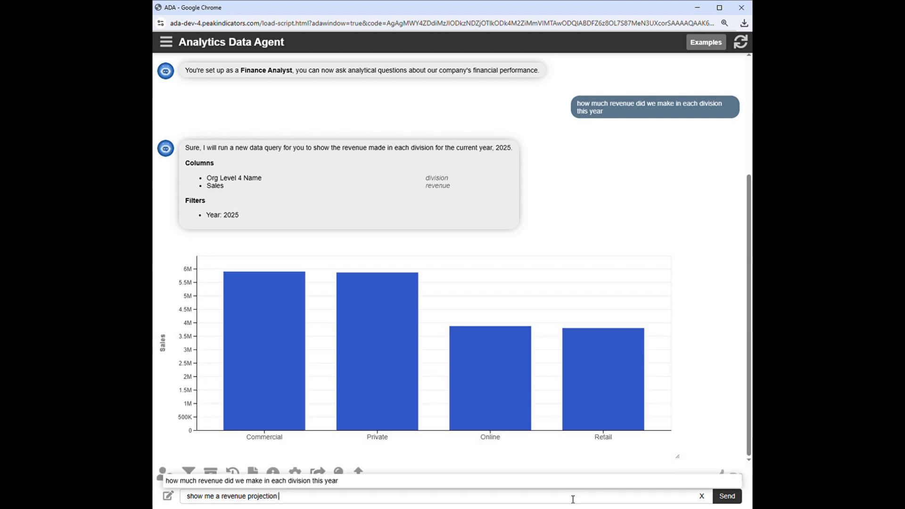
{"action": "type", "text": "for each divisi"}
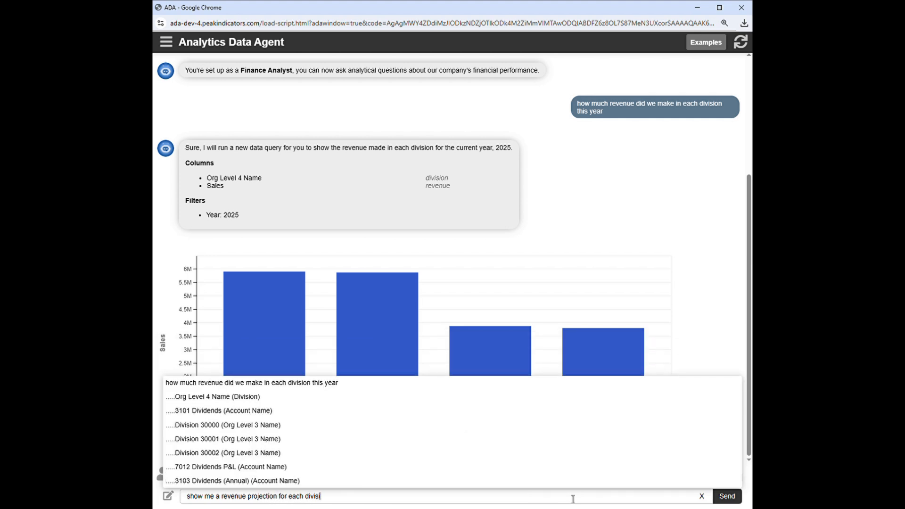
{"action": "type", "text": "on in 2026"}
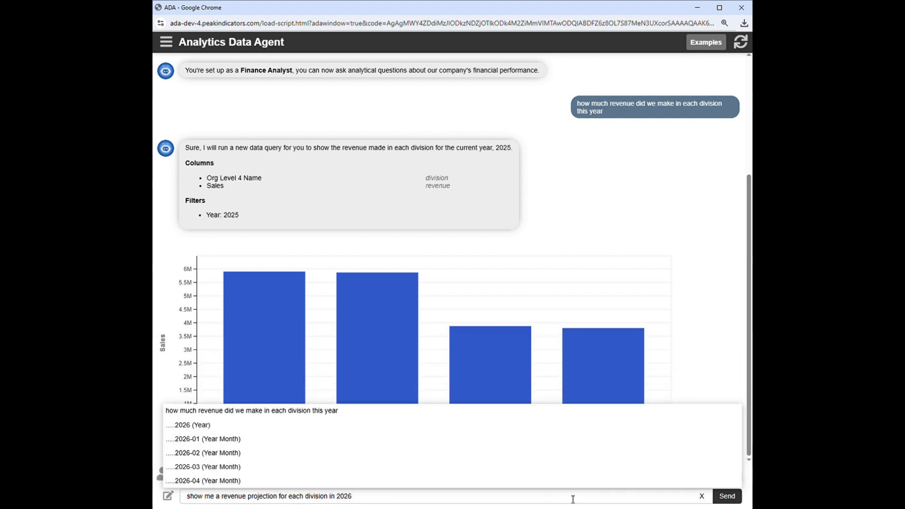
{"action": "left_click", "coordinate": [727, 495]}
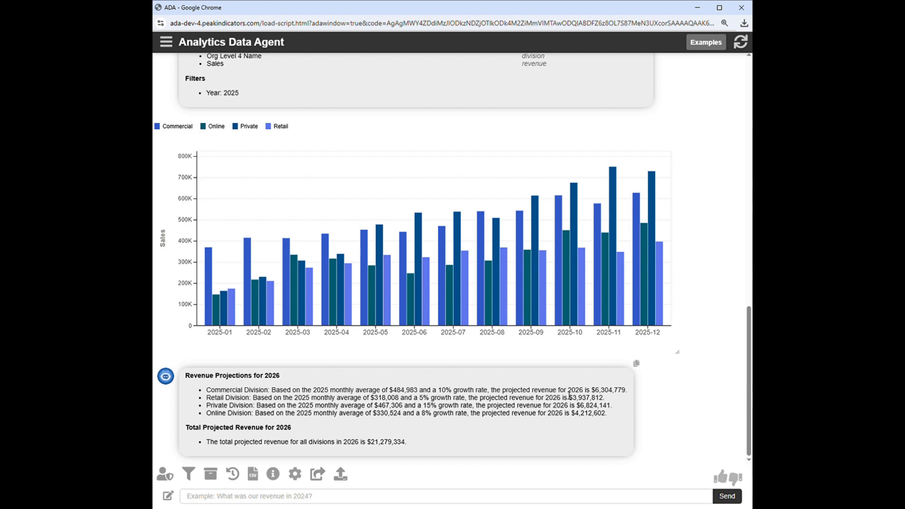
Step: Start a new query asking "over the last 3 years which months have typically be the best for sales in each division"
{"action": "left_click", "coordinate": [168, 496]}
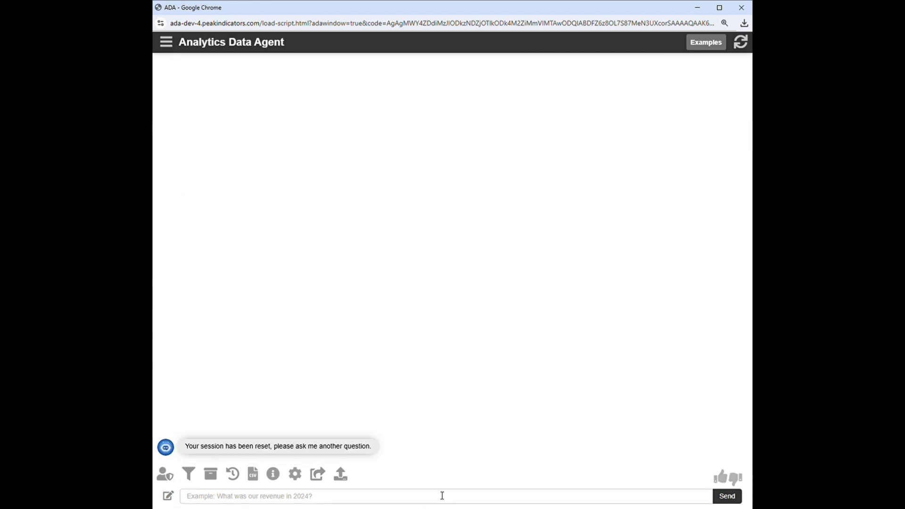
{"action": "left_click", "coordinate": [576, 494]}
{"action": "type", "text": "ov"}
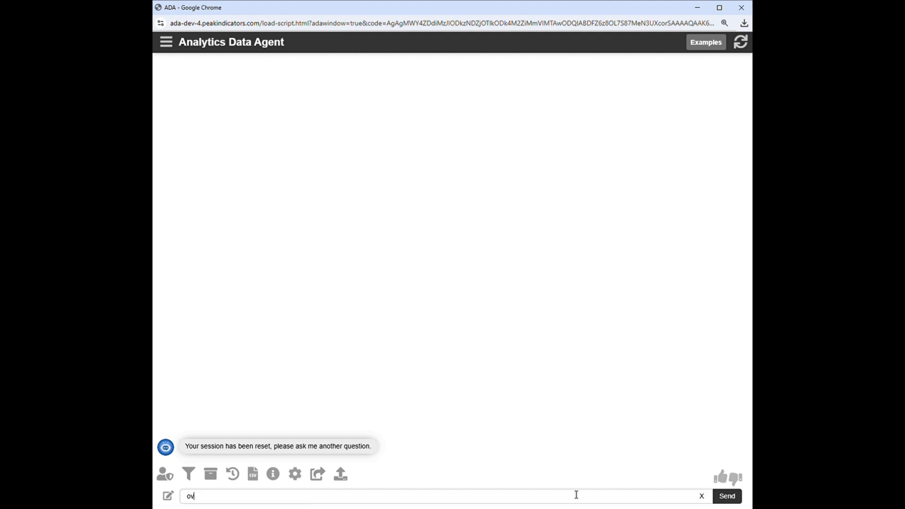
{"action": "type", "text": "er the last 3 "}
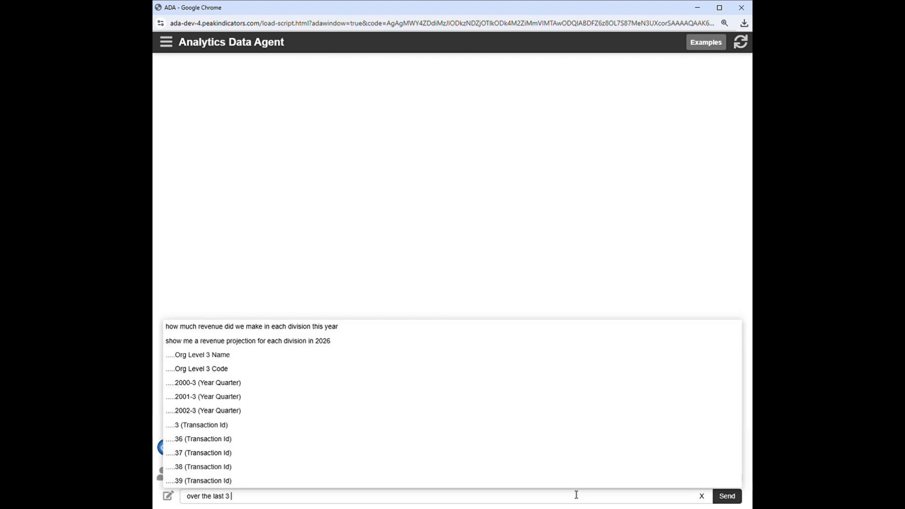
{"action": "type", "text": "years which months "}
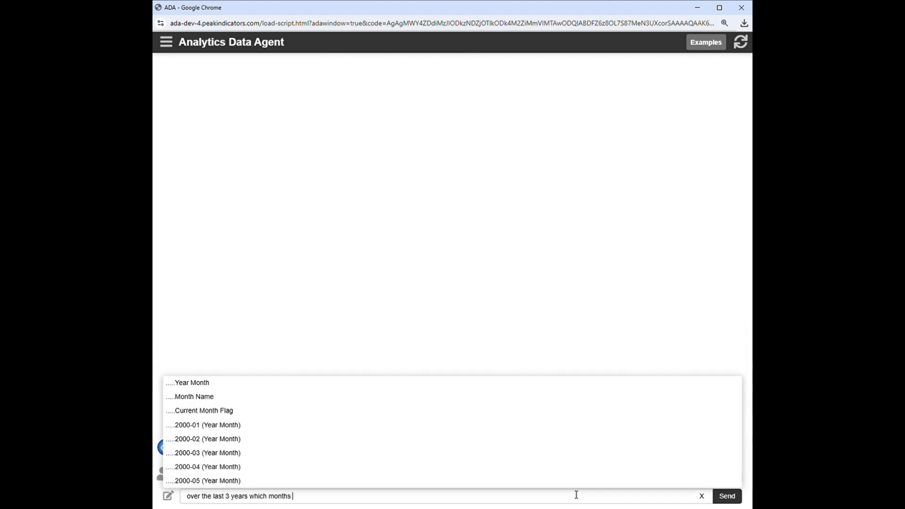
{"action": "type", "text": "have typically "}
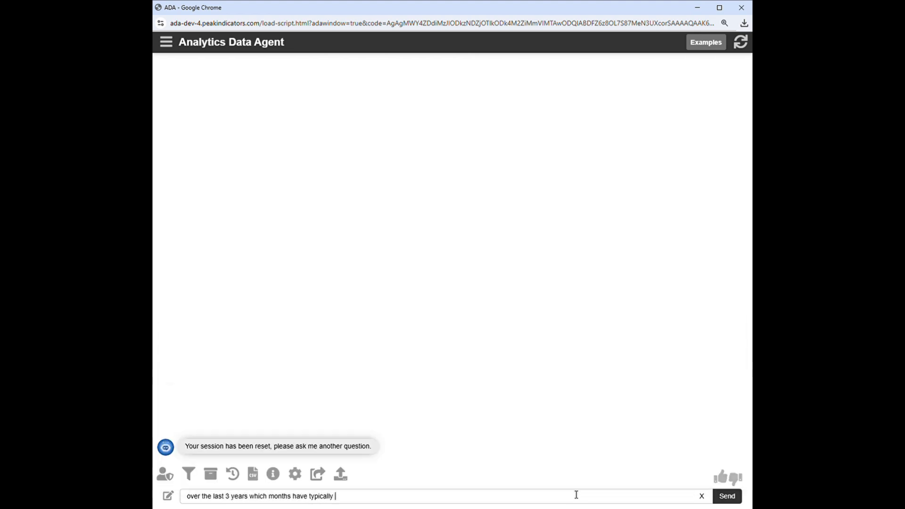
{"action": "type", "text": "be the best for sa"}
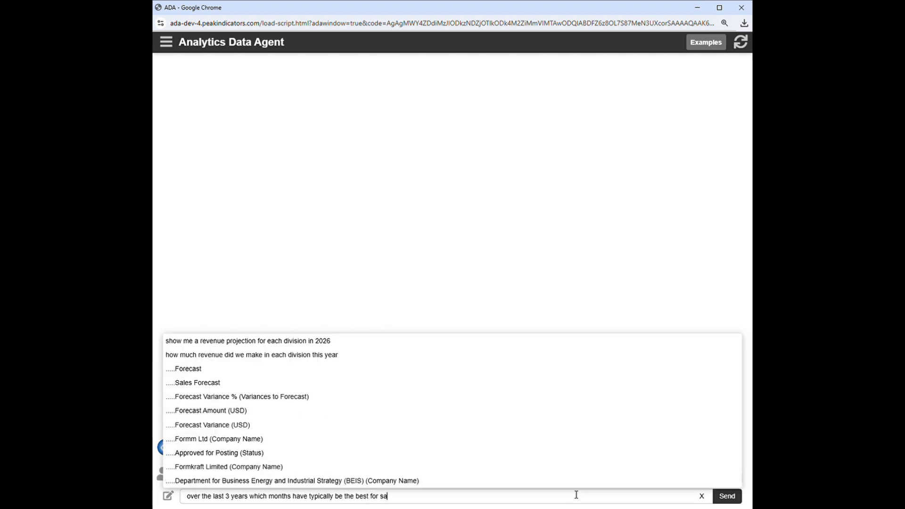
{"action": "type", "text": "les in each division"}
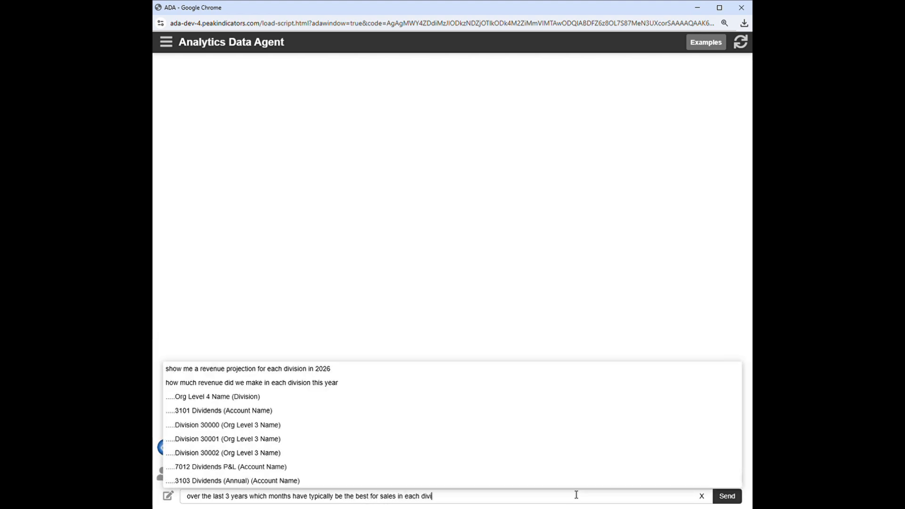
{"action": "left_click", "coordinate": [727, 497]}
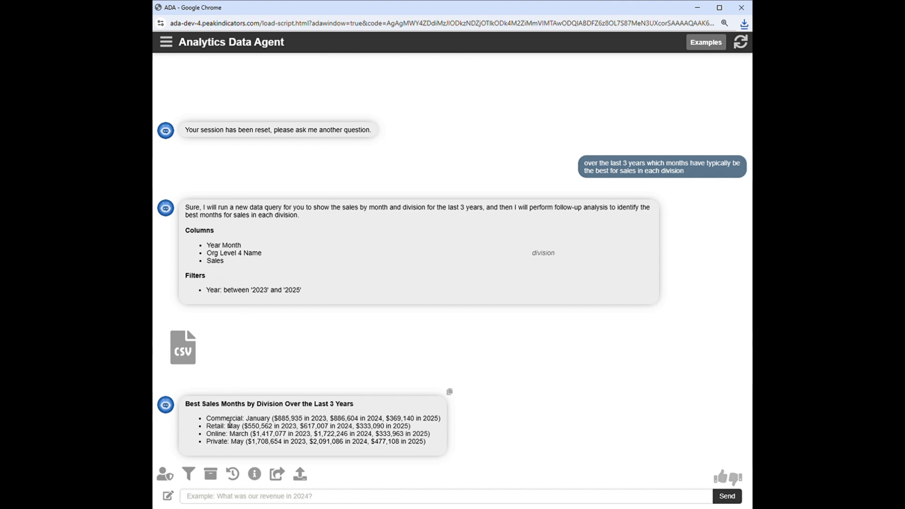
Step: Review the best sales months listed for the Commercial and Retail divisions in the answer
{"action": "double_click", "coordinate": [259, 419]}
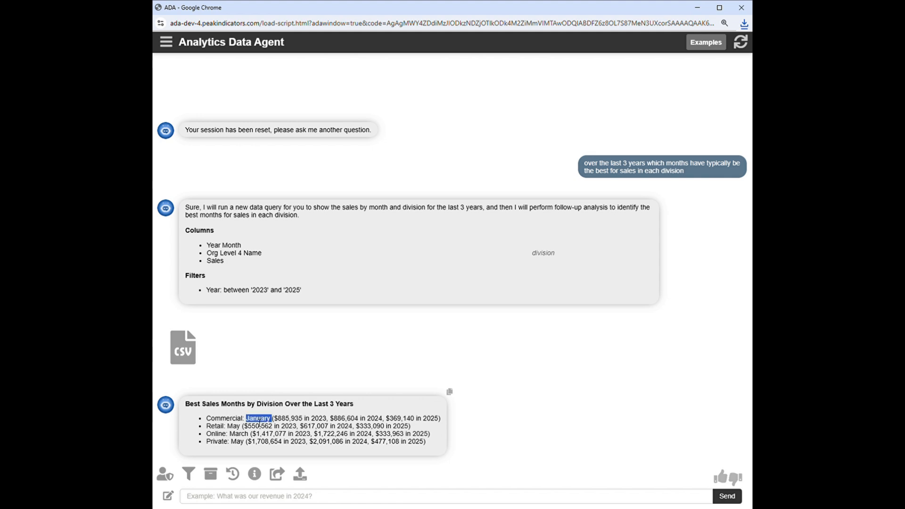
{"action": "double_click", "coordinate": [221, 427]}
{"action": "left_click", "coordinate": [242, 428]}
{"action": "double_click", "coordinate": [240, 427]}
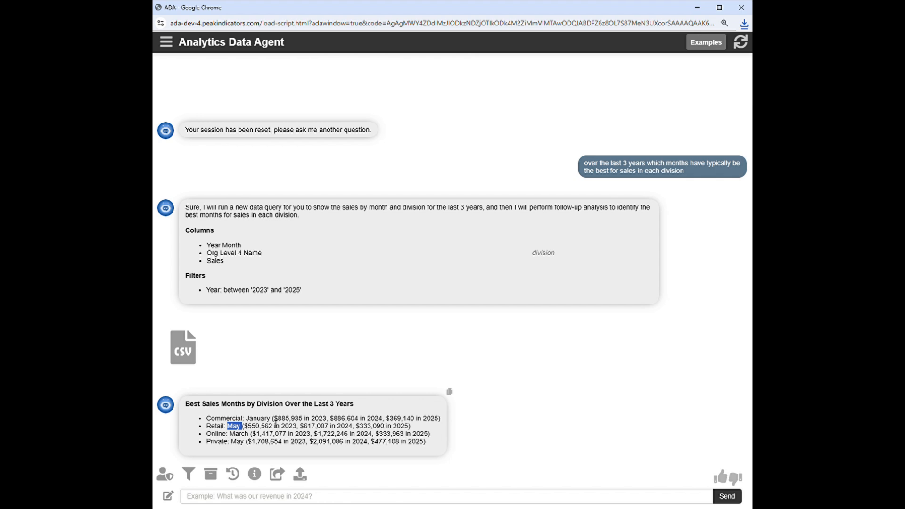
{"action": "left_click", "coordinate": [362, 470]}
Step: Start a new query asking "show me a trend of retail's net profit in 2025"
{"action": "left_click", "coordinate": [168, 495]}
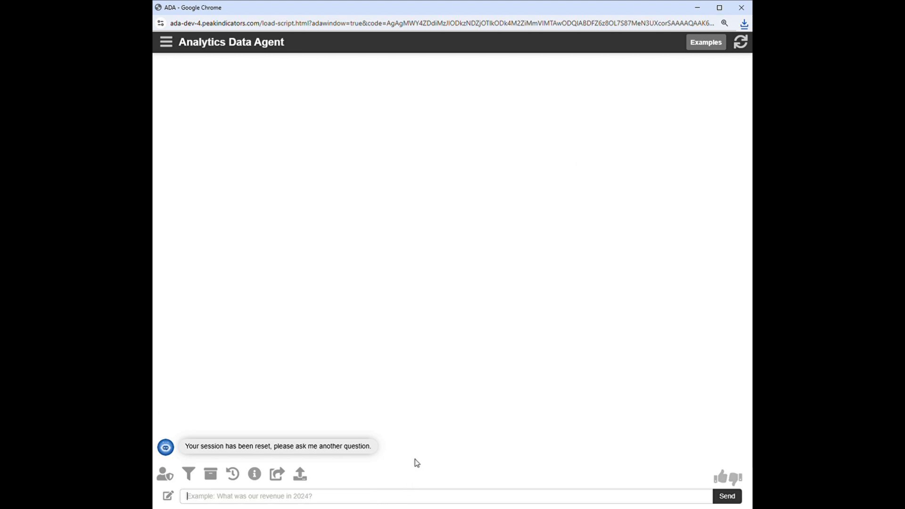
{"action": "type", "text": "show me a t"}
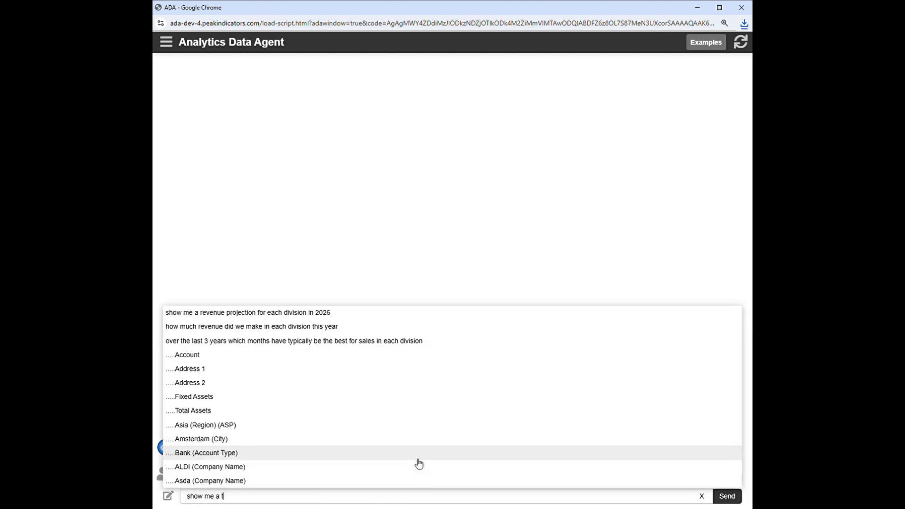
{"action": "type", "text": "rend of retails"}
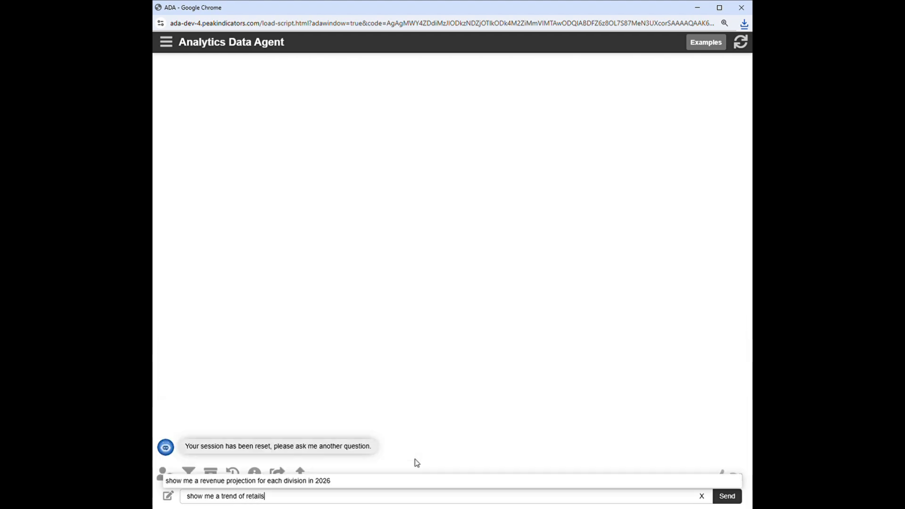
{"action": "key", "text": "BackSpace"}
{"action": "type", "text": "'s net proft"}
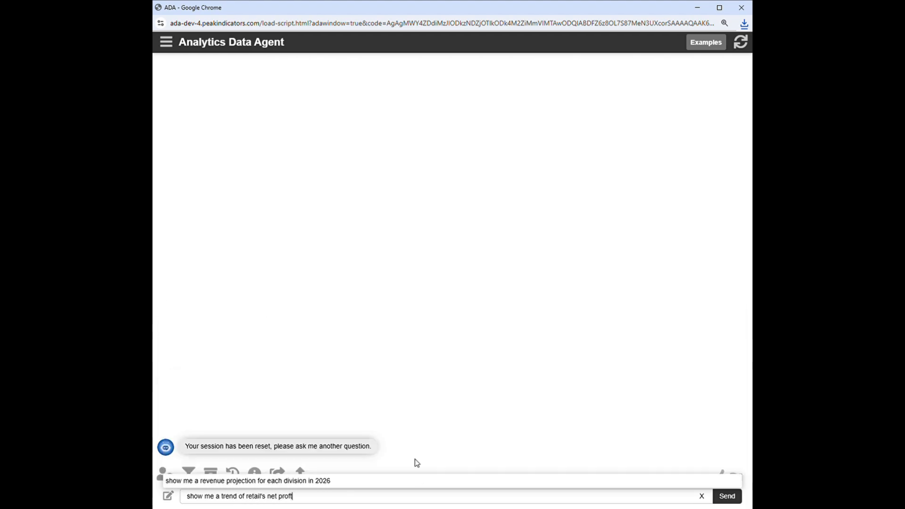
{"action": "key", "text": "BackSpace"}
{"action": "type", "text": "it in 2025"}
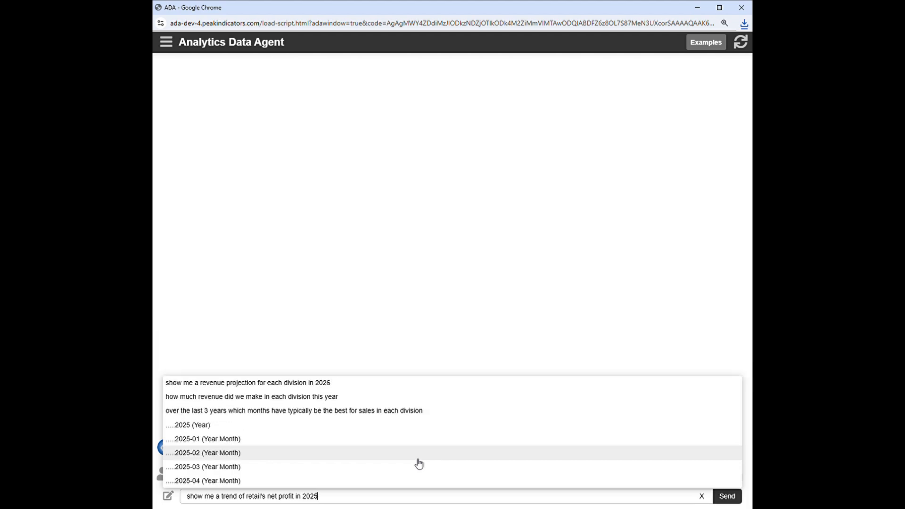
{"action": "left_click", "coordinate": [725, 496]}
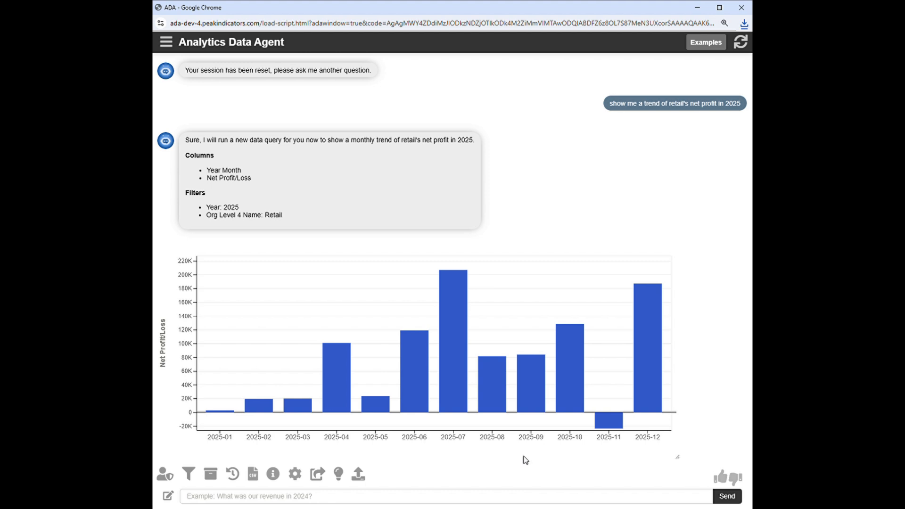
Step: Ask the follow-up question "why was net profit worse in 2025-11" about the retail trend chart
{"action": "mouse_move", "coordinate": [605, 425]}
{"action": "left_click", "coordinate": [615, 496]}
{"action": "type", "text": "why was net"}
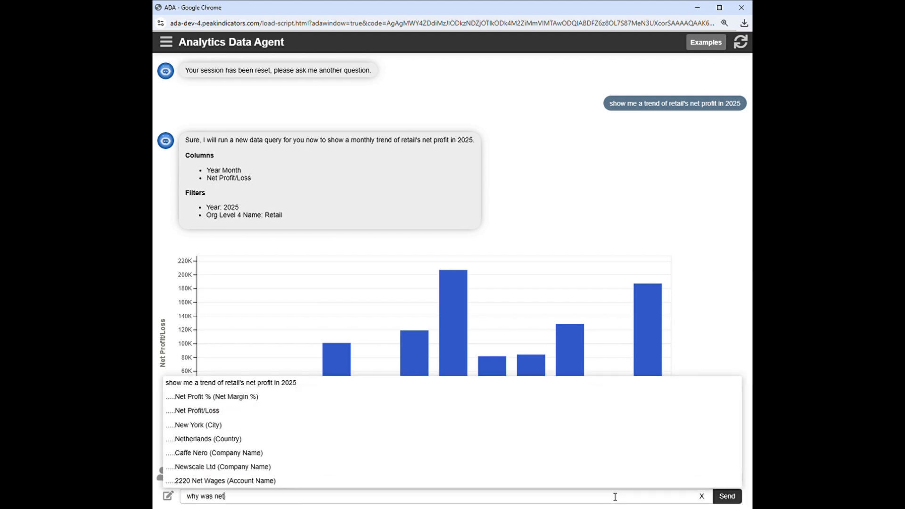
{"action": "type", "text": " profit worse in "}
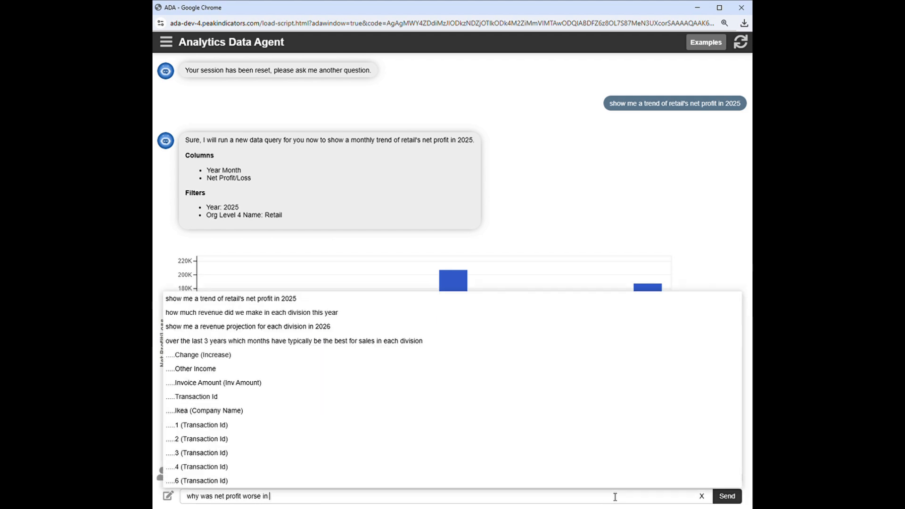
{"action": "type", "text": "2025-11"}
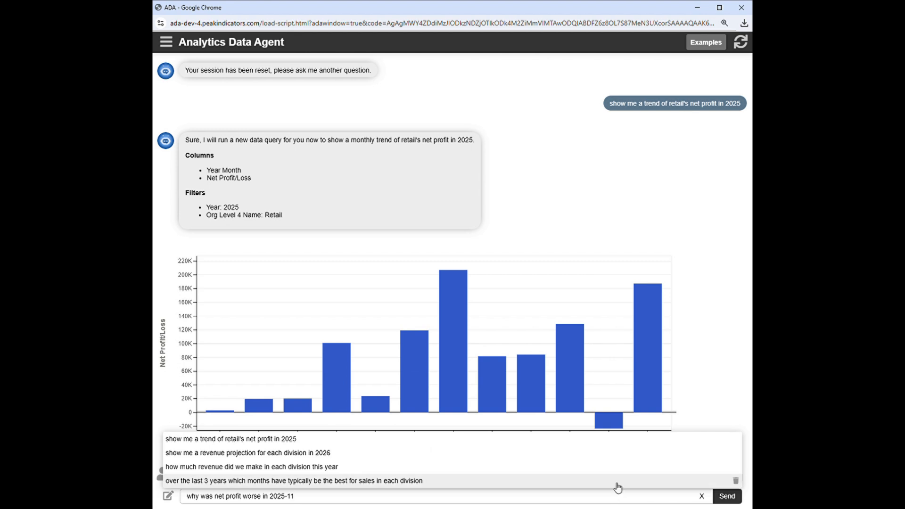
{"action": "key", "text": "Return"}
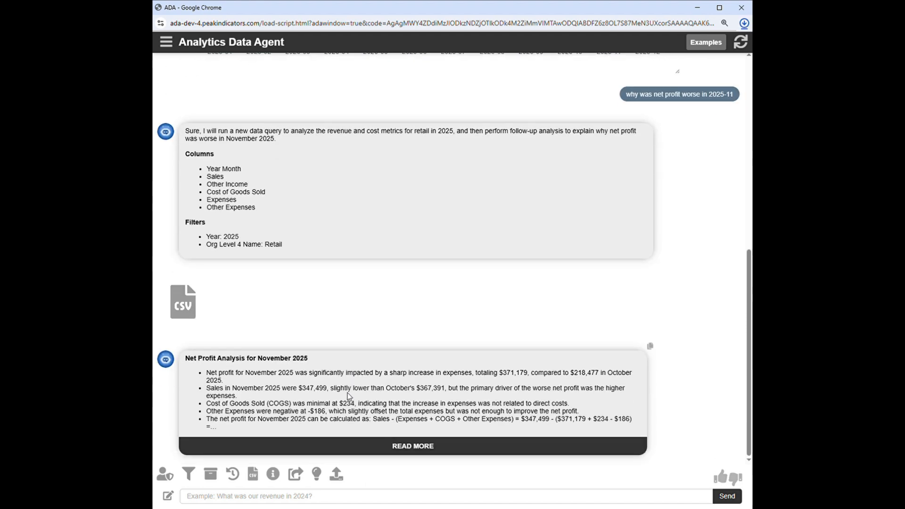
Step: Expand the full November 2025 net profit analysis and examine its points on expenses and sales
{"action": "left_click", "coordinate": [347, 447]}
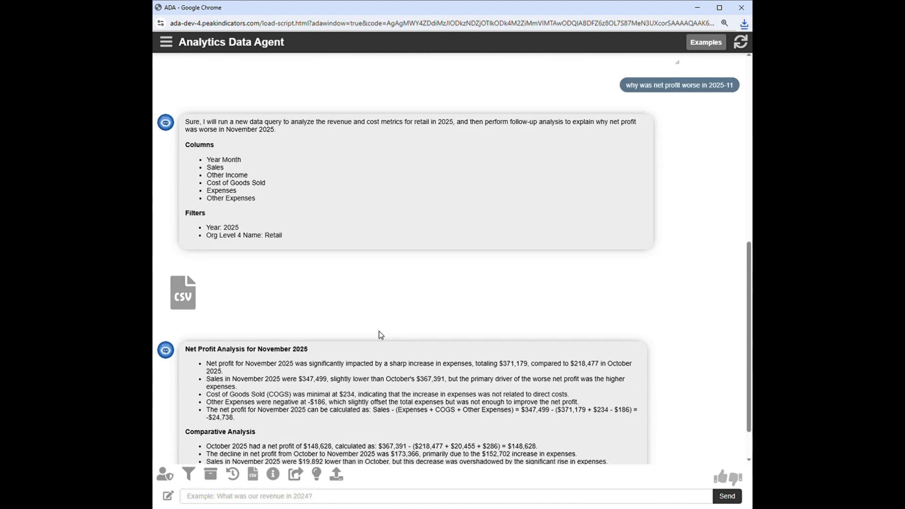
{"action": "scroll", "coordinate": [379, 332], "scroll_direction": "down", "scroll_amount": 2}
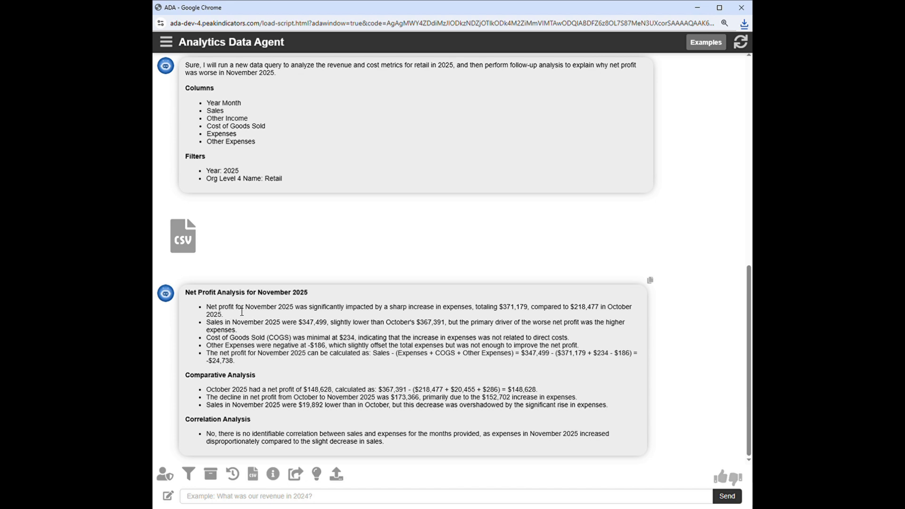
{"action": "left_click_drag", "start_coordinate": [323, 310], "coordinate": [528, 309]}
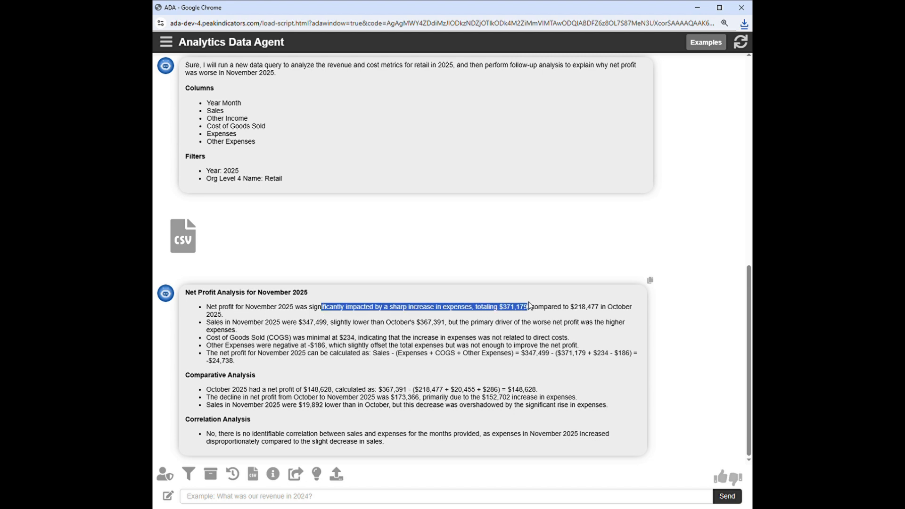
{"action": "left_click", "coordinate": [427, 331]}
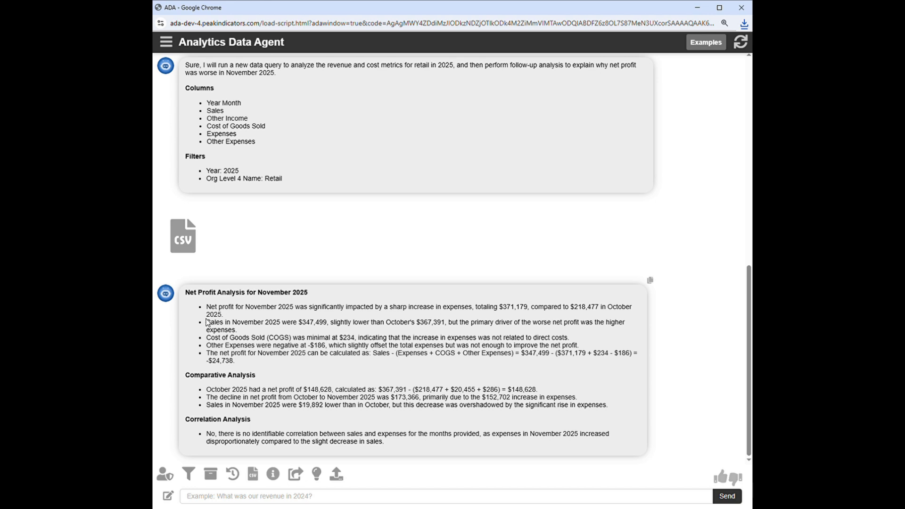
{"action": "left_click_drag", "start_coordinate": [212, 323], "coordinate": [450, 329]}
{"action": "left_click", "coordinate": [421, 336]}
Step: Ask the follow-up question "were there any unusual expenses"
{"action": "left_click", "coordinate": [592, 502]}
{"action": "type", "text": "were there any "}
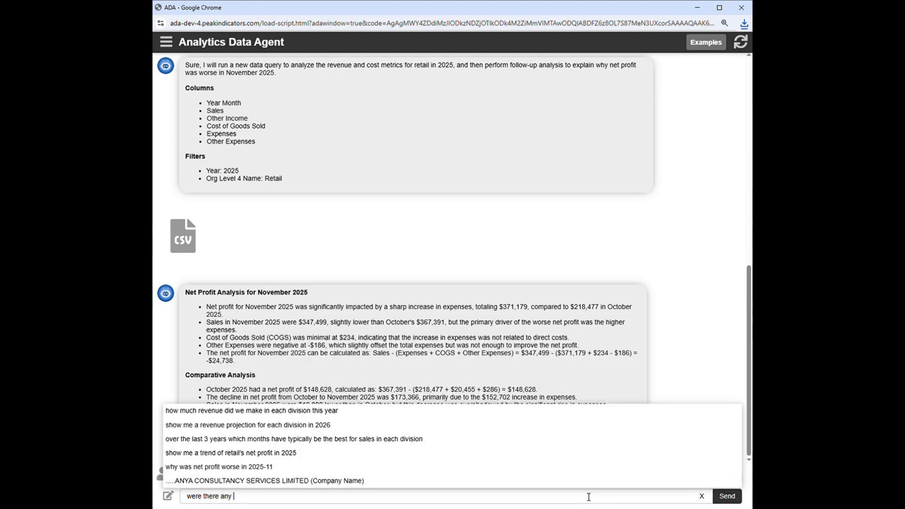
{"action": "type", "text": "unusual exp"}
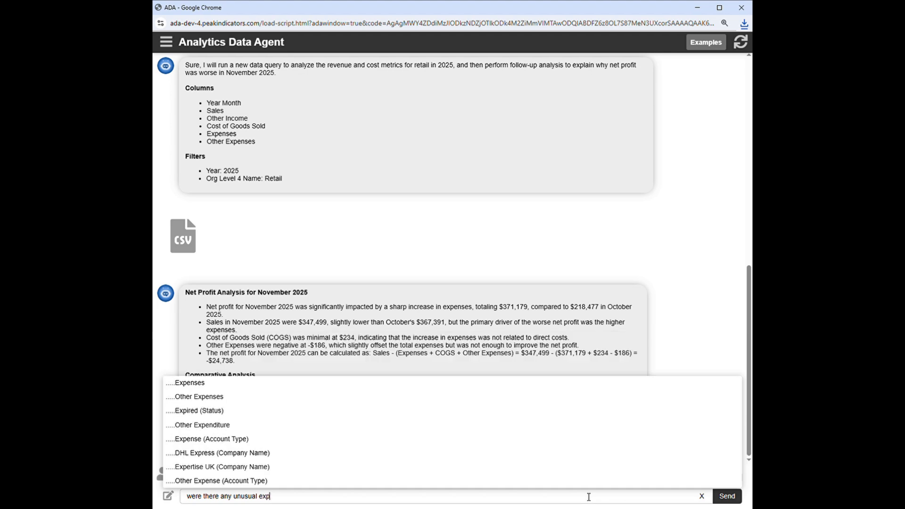
{"action": "type", "text": "enses"}
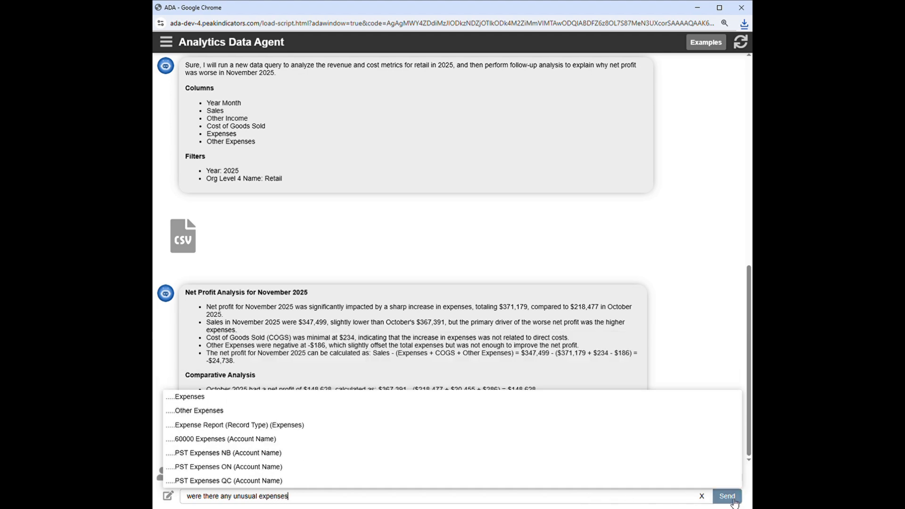
{"action": "left_click", "coordinate": [733, 501]}
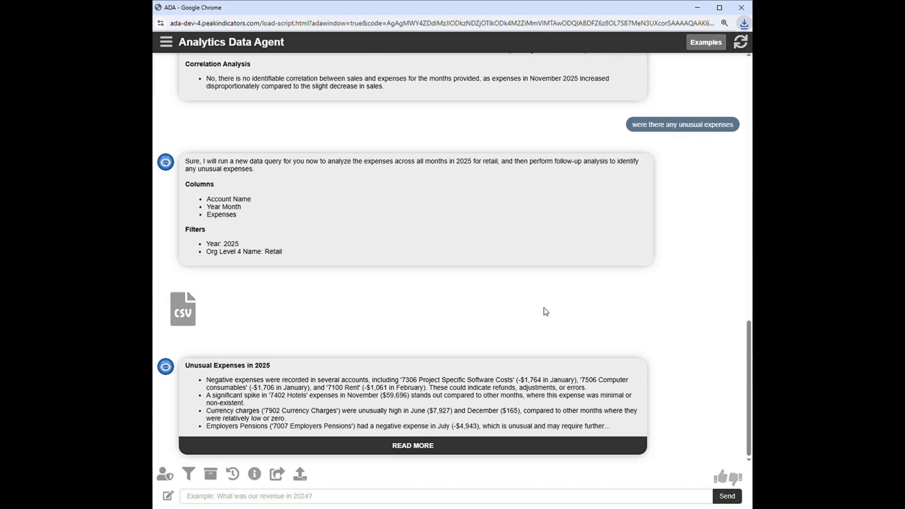
Step: Expand the full Unusual Expenses in 2025 answer and examine the point about the 7402 Hotels account
{"action": "left_click", "coordinate": [494, 446]}
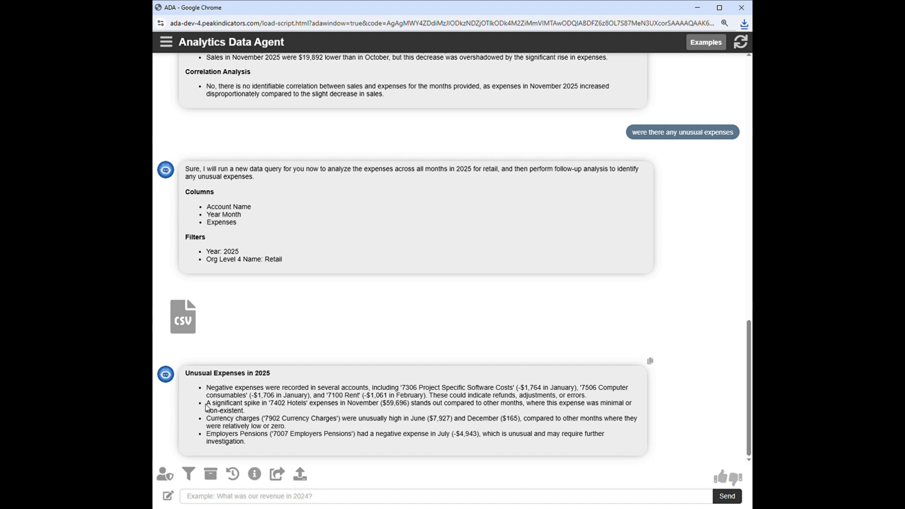
{"action": "left_click_drag", "start_coordinate": [206, 403], "coordinate": [284, 418]}
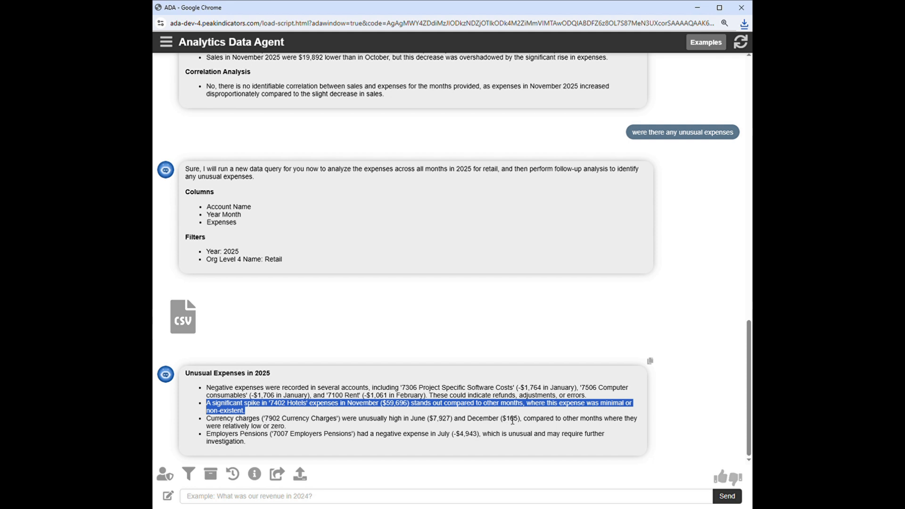
{"action": "left_click", "coordinate": [490, 450]}
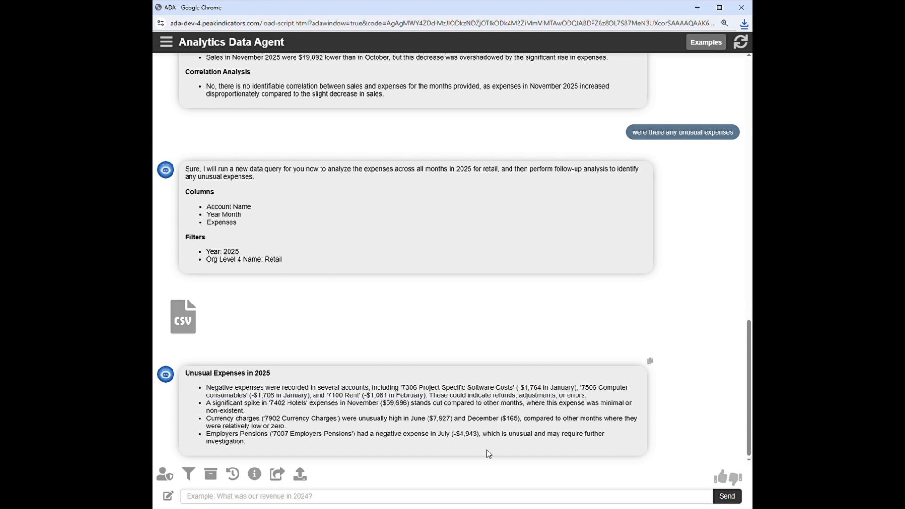
Step: Send the request "download expenses for hotels in 2025-11" and choose All Transaction Details as the details to see
{"action": "left_click", "coordinate": [480, 497]}
{"action": "type", "text": "downlaod"}
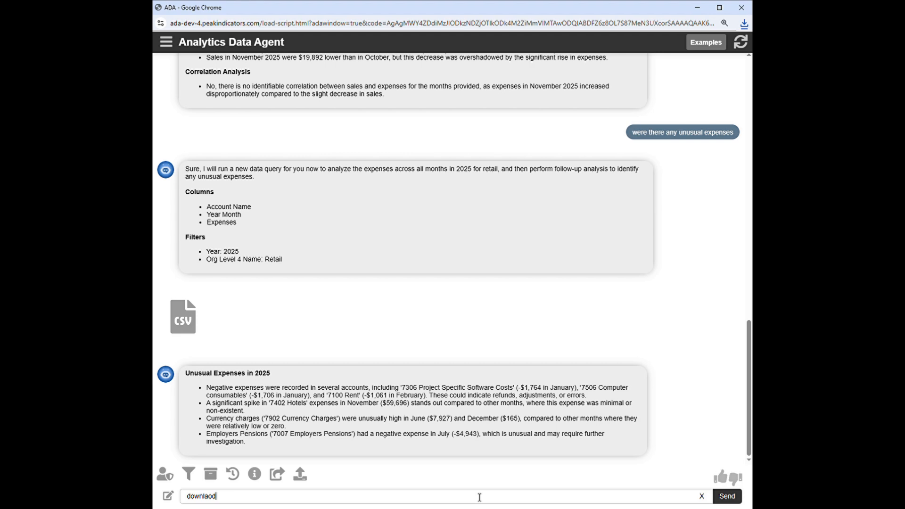
{"action": "key", "text": "BackSpace"}
{"action": "key", "text": "BackSpace"}
{"action": "key", "text": "BackSpace"}
{"action": "type", "text": "oad exp"}
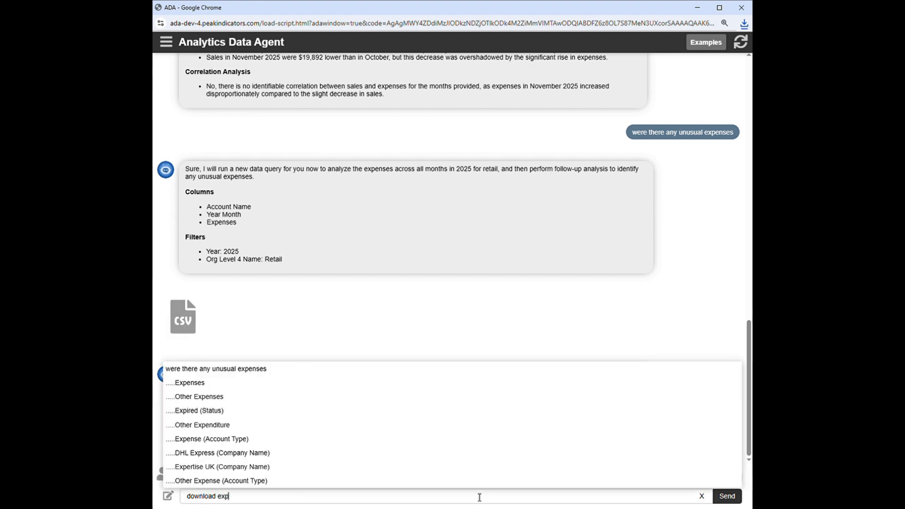
{"action": "type", "text": "enses for ho"}
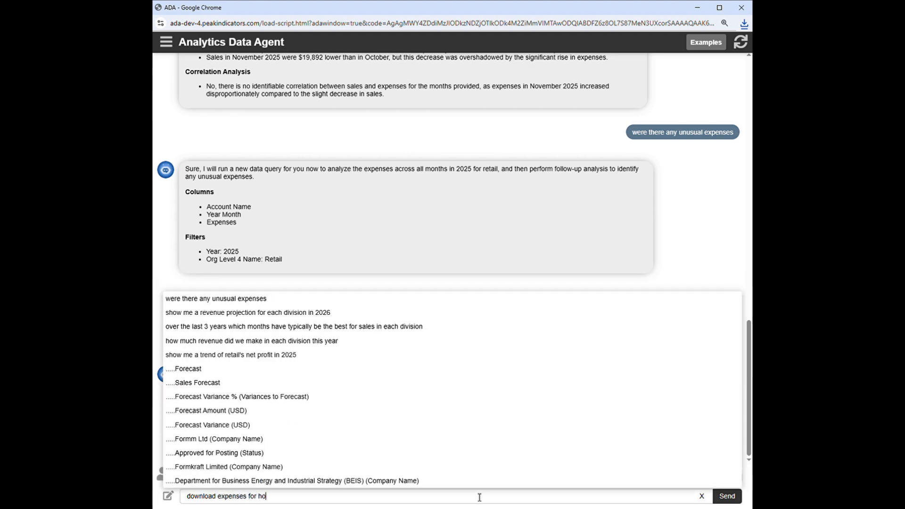
{"action": "type", "text": "tels in 2025-11"}
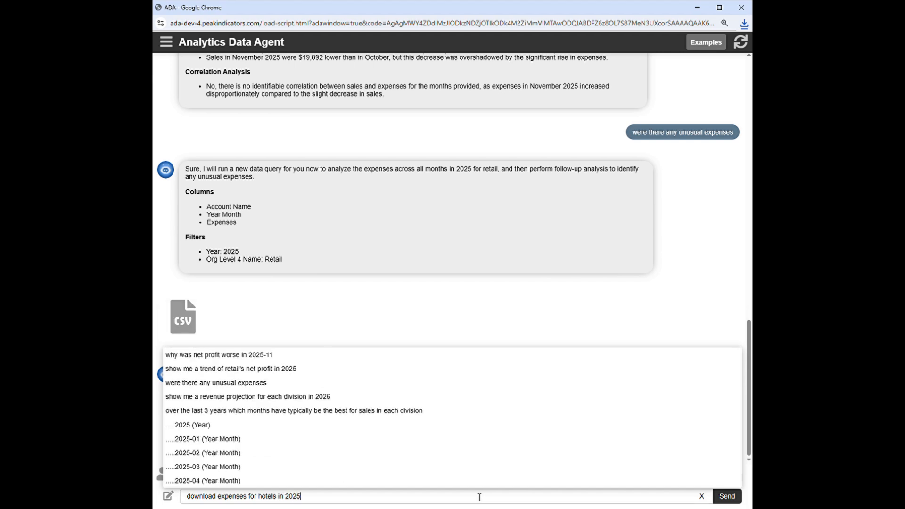
{"action": "left_click", "coordinate": [726, 496]}
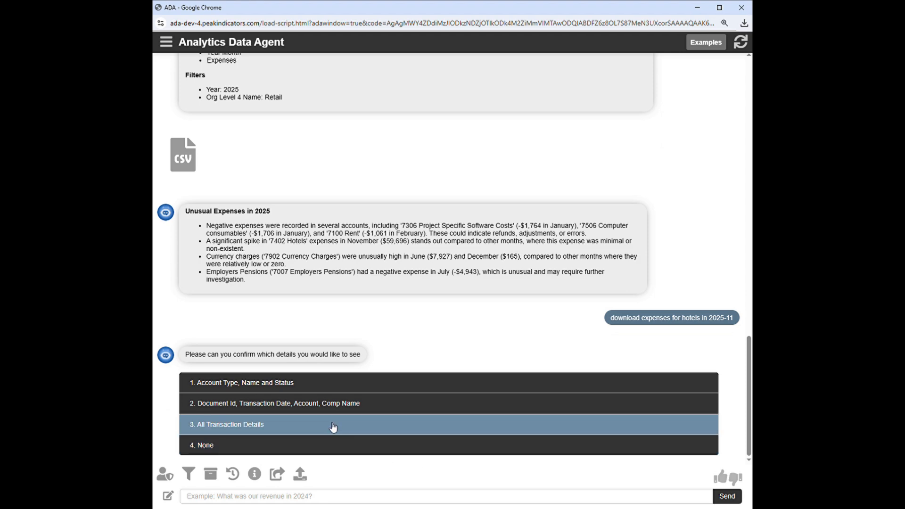
{"action": "left_click", "coordinate": [356, 430]}
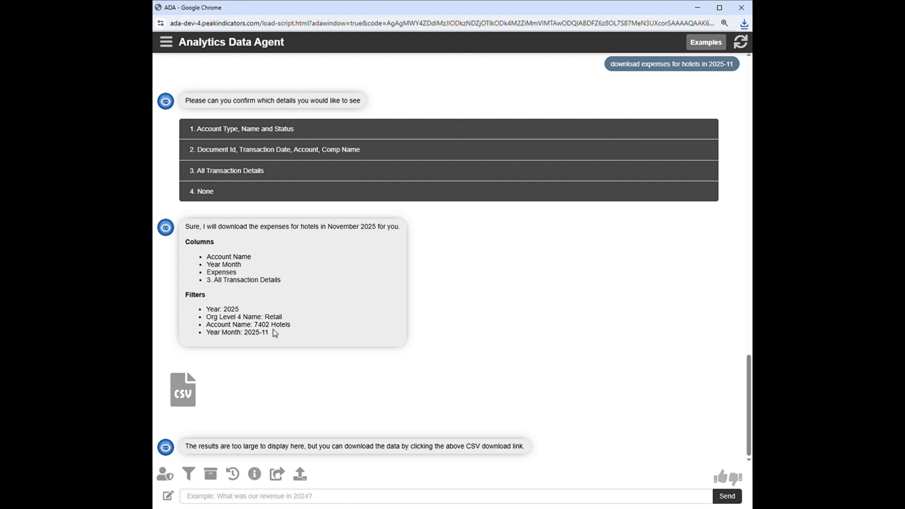
Step: Examine the account, division and year-month filters applied to the hotel expenses download
{"action": "left_click_drag", "start_coordinate": [291, 325], "coordinate": [254, 326]}
{"action": "double_click", "coordinate": [276, 317]}
{"action": "left_click", "coordinate": [249, 337]}
{"action": "left_click_drag", "start_coordinate": [248, 336], "coordinate": [273, 334]}
{"action": "left_click", "coordinate": [299, 338]}
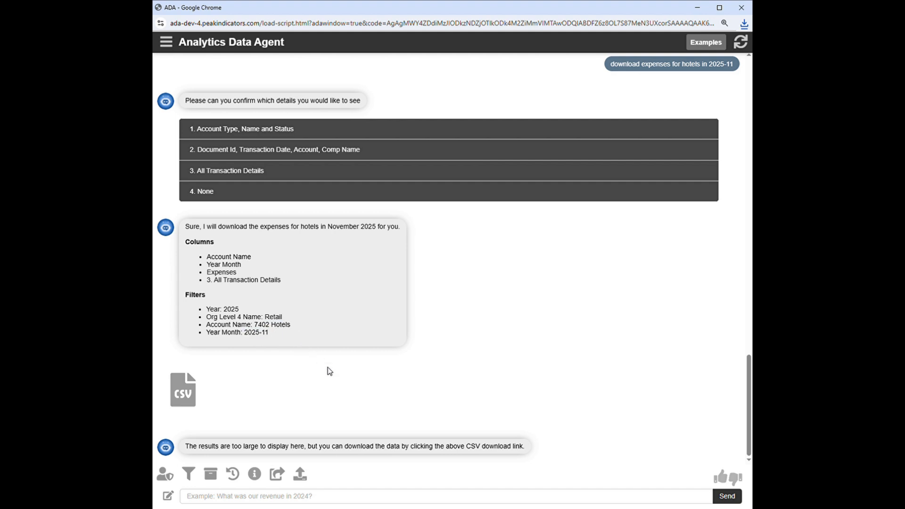